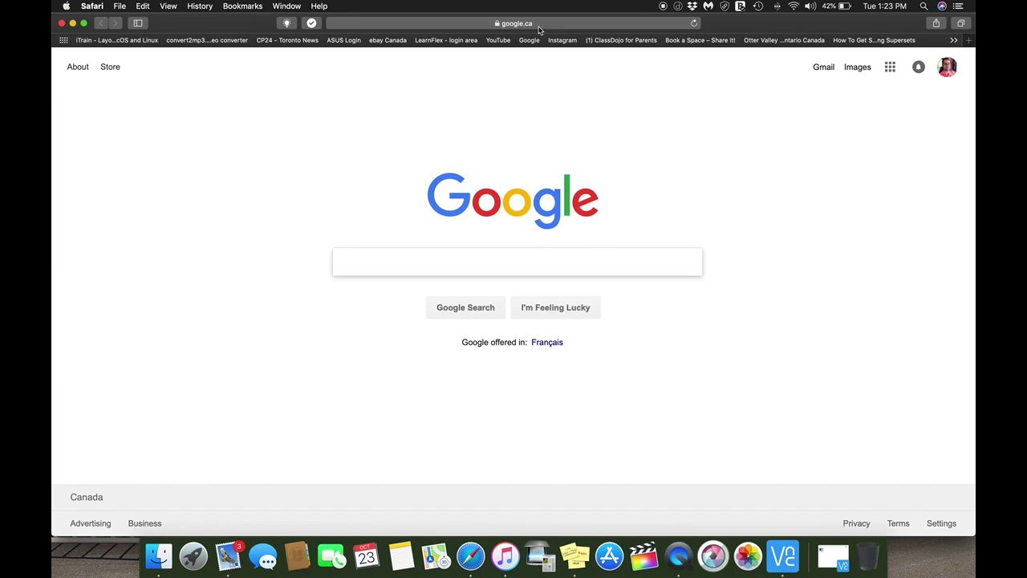
# Open the ECoS web interface at 192.168.1.149
pyautogui.click(540, 25)
pyautogui.write('192.168.1.149')
pyautogui.press('Return')
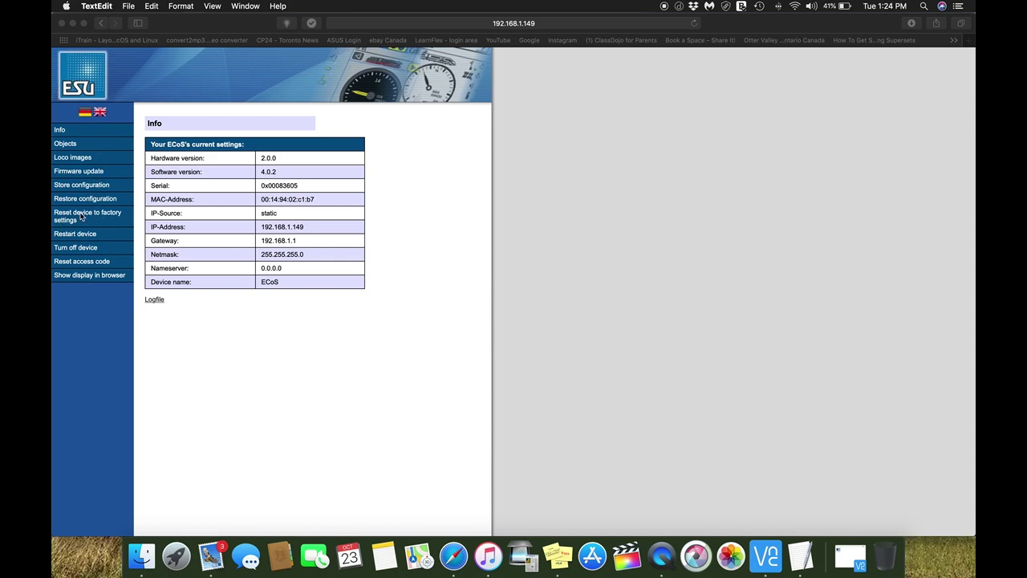
# Quit TextEdit and reset the ECoS to factory settings from its web interface
pyautogui.press('super+q')
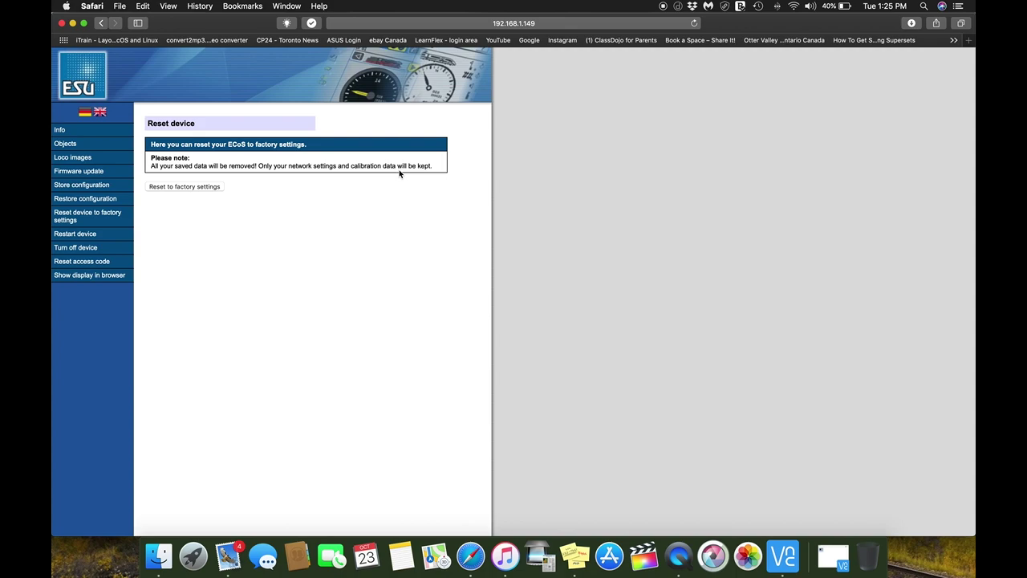
pyautogui.click(194, 186)
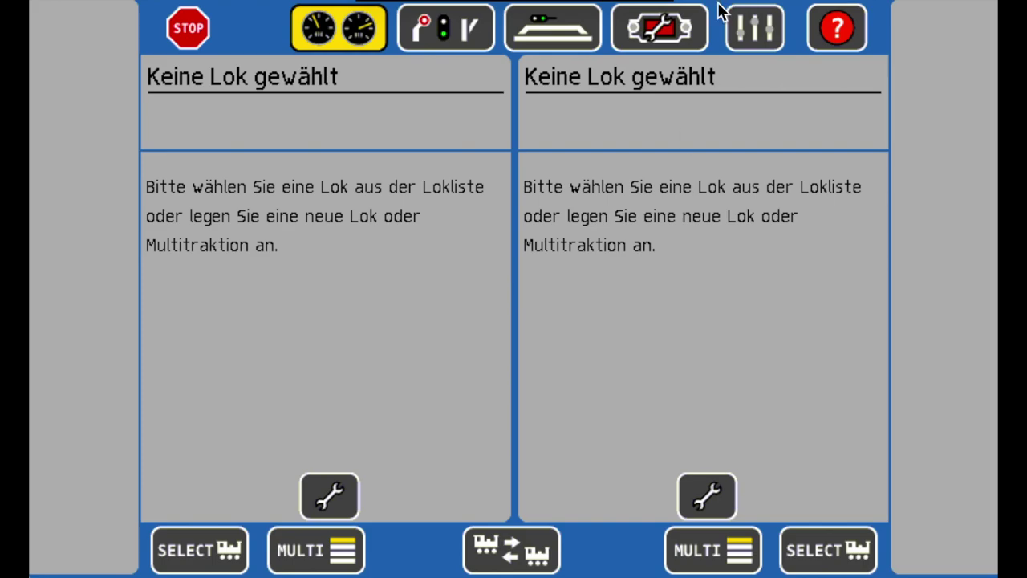
# Set the ECoS display language to English in the general settings, accept it, and restart the ECoS
pyautogui.click(672, 30)
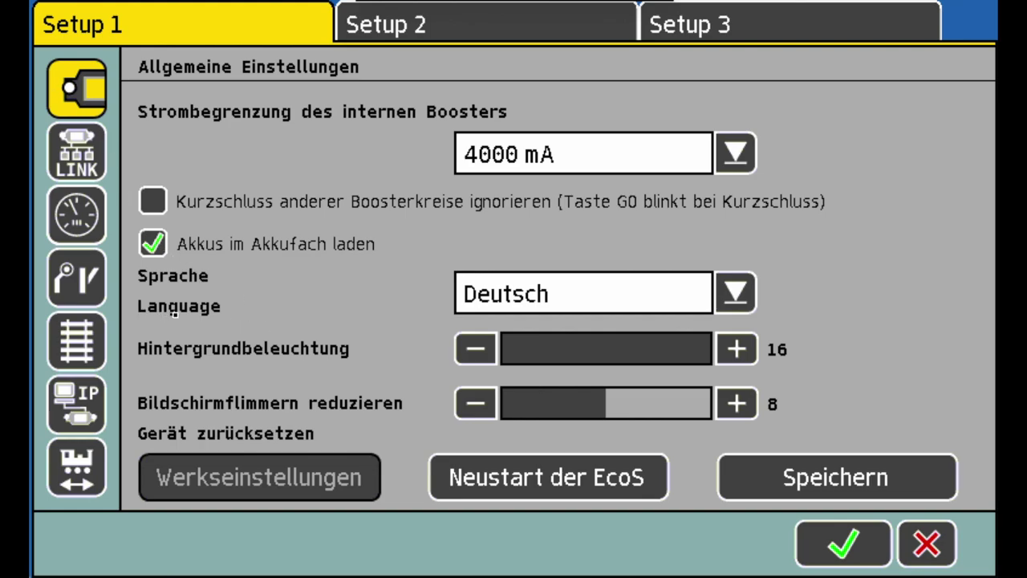
pyautogui.click(731, 294)
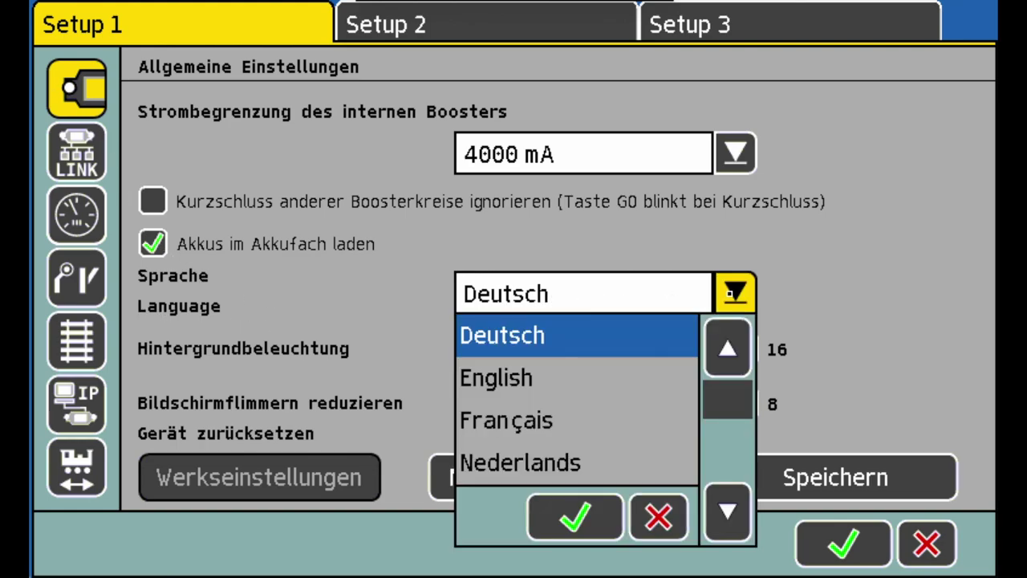
pyautogui.click(530, 368)
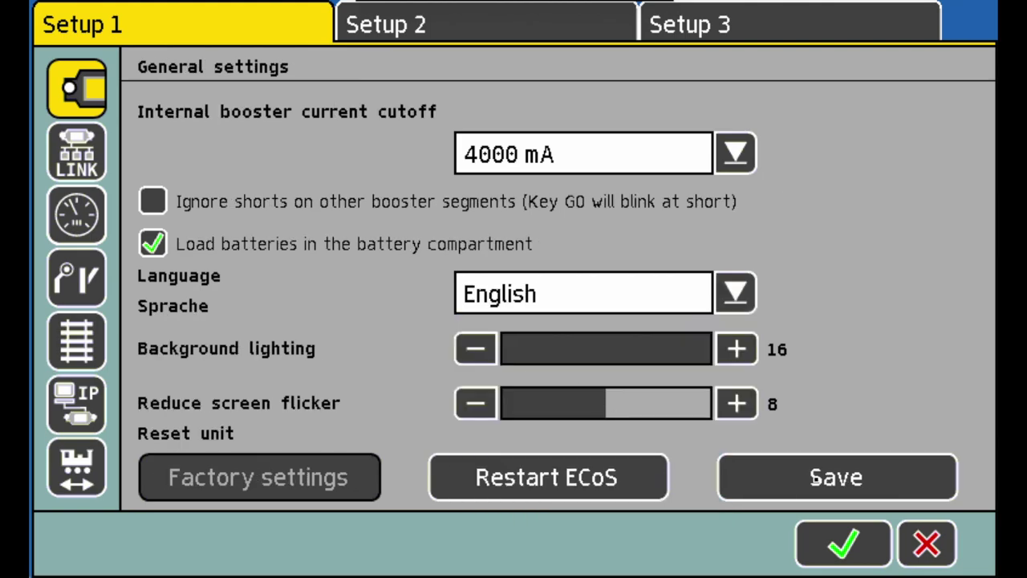
pyautogui.click(842, 544)
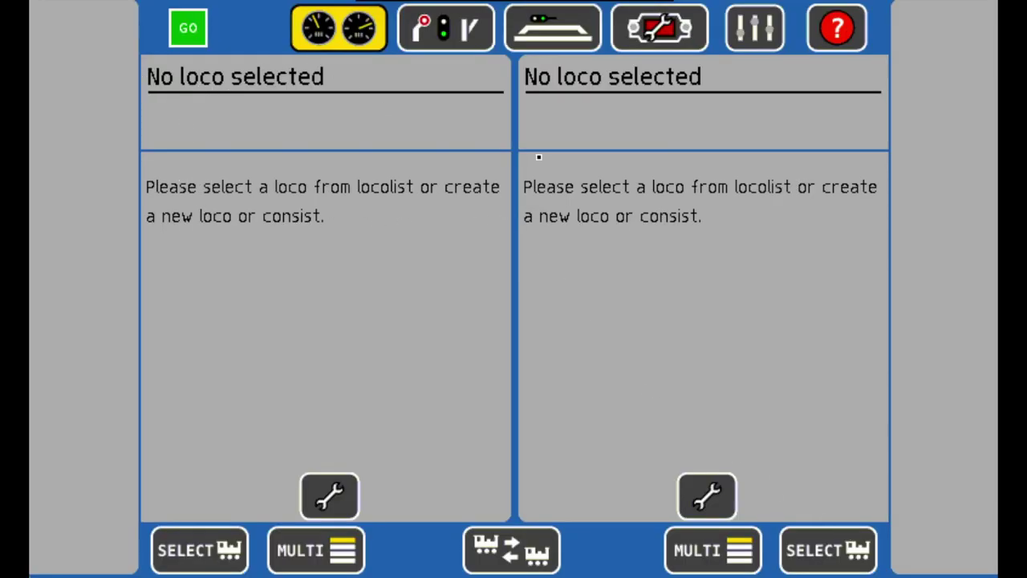
pyautogui.click(652, 35)
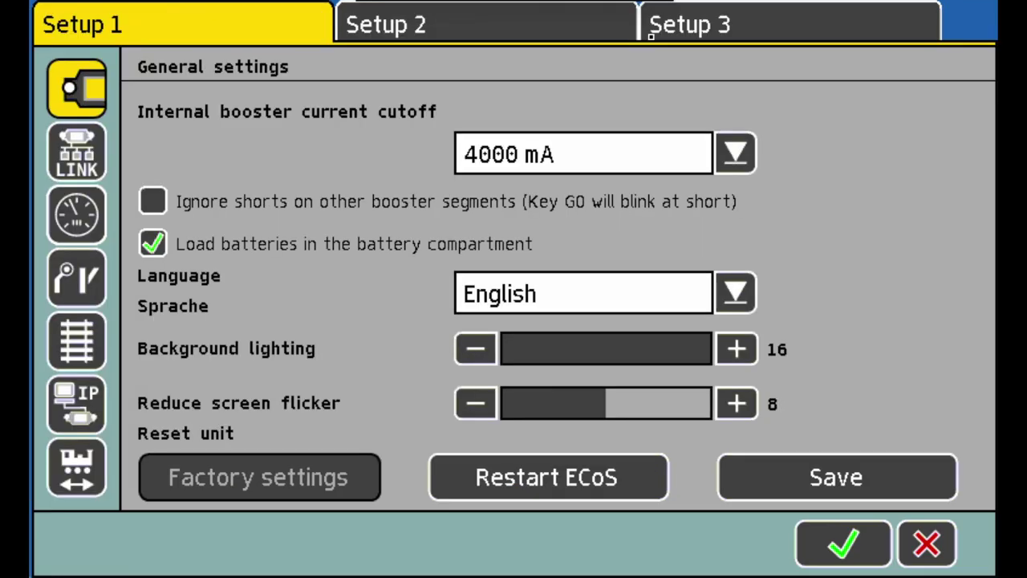
pyautogui.click(586, 490)
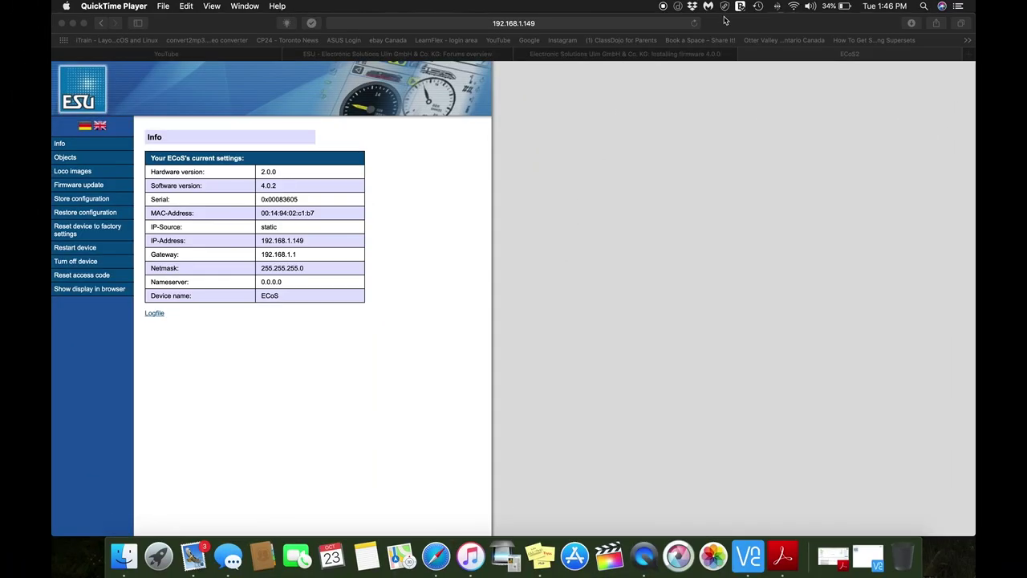
# Restore the ECoS configuration from the desktop backup file ecos2_backup_4-0-2.eco through the web interface
pyautogui.click(695, 25)
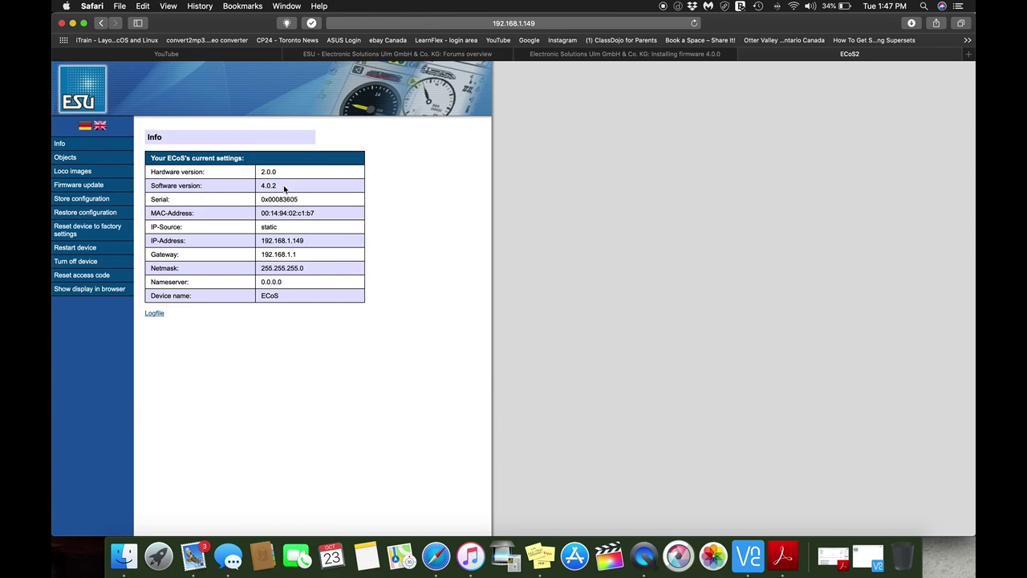
pyautogui.click(87, 213)
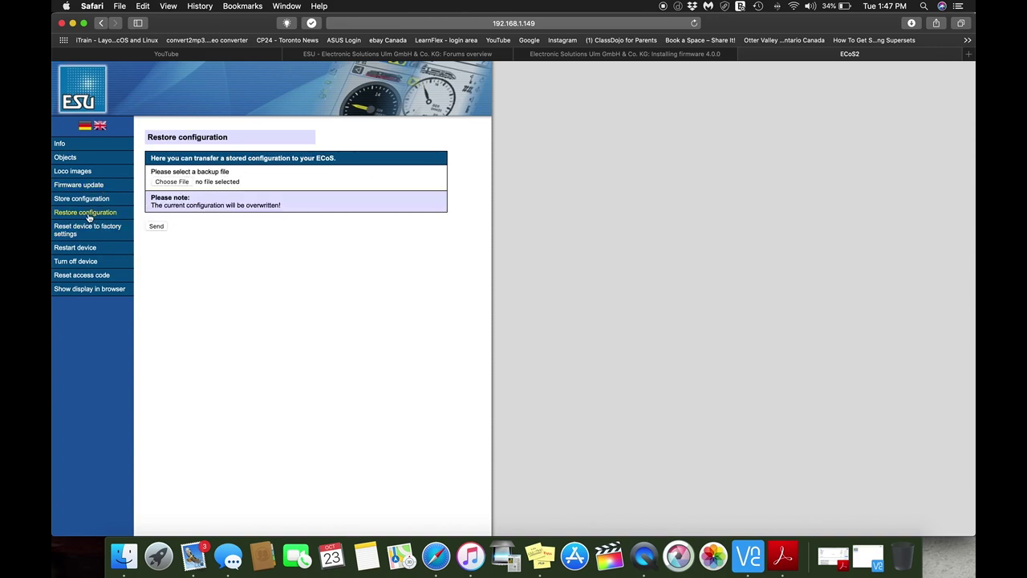
pyautogui.click(170, 182)
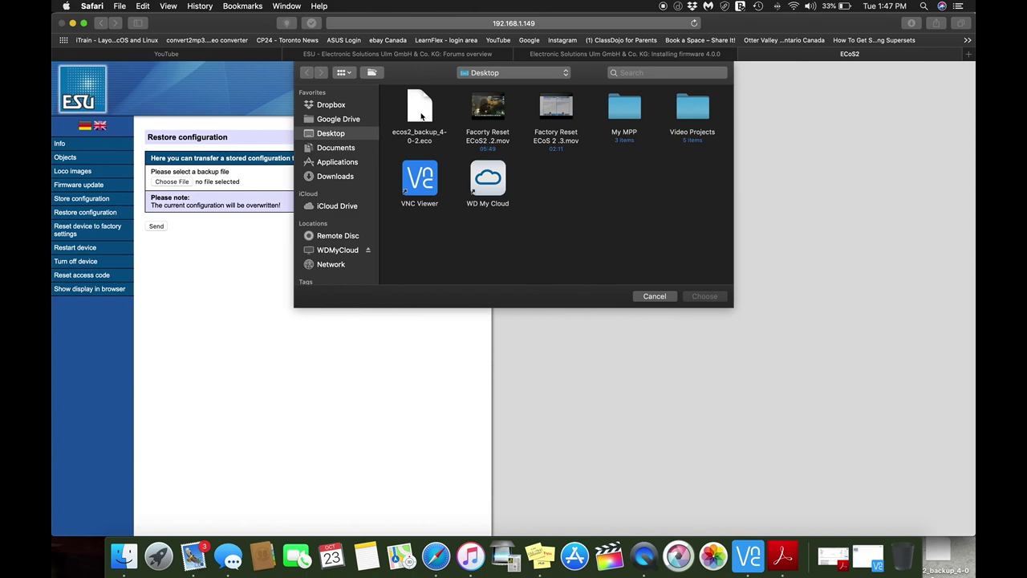
pyautogui.click(421, 116)
pyautogui.click(706, 296)
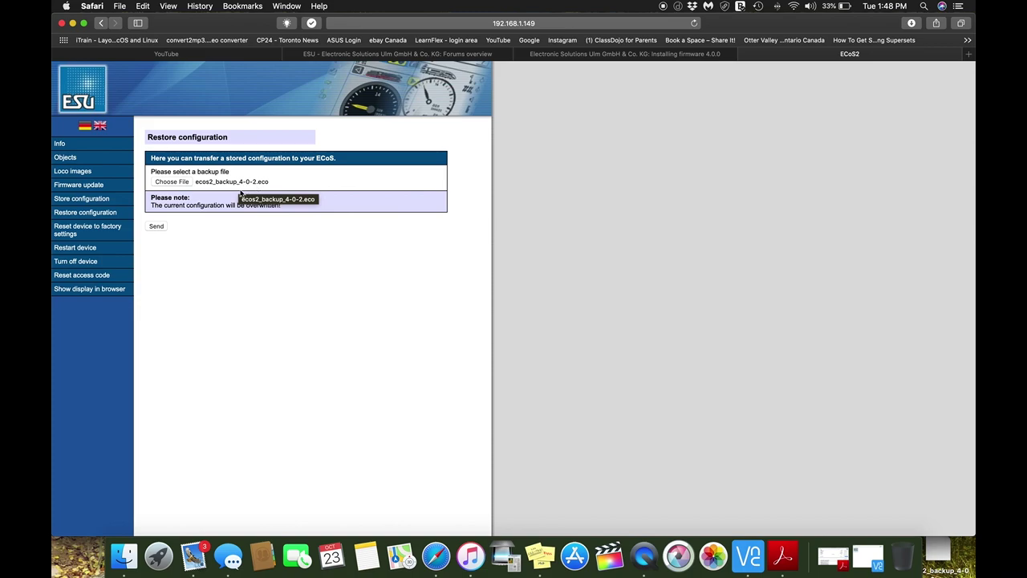
pyautogui.click(156, 227)
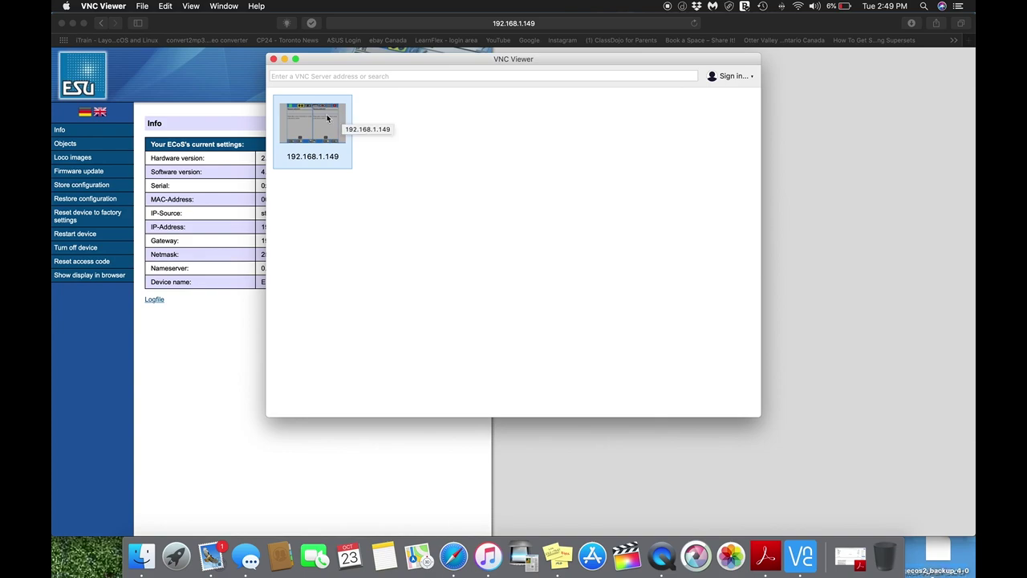
# Connect to the ECoS display at 192.168.1.149 in VNC Viewer, then toggle track power to stop and back to go
pyautogui.doubleClick(327, 114)
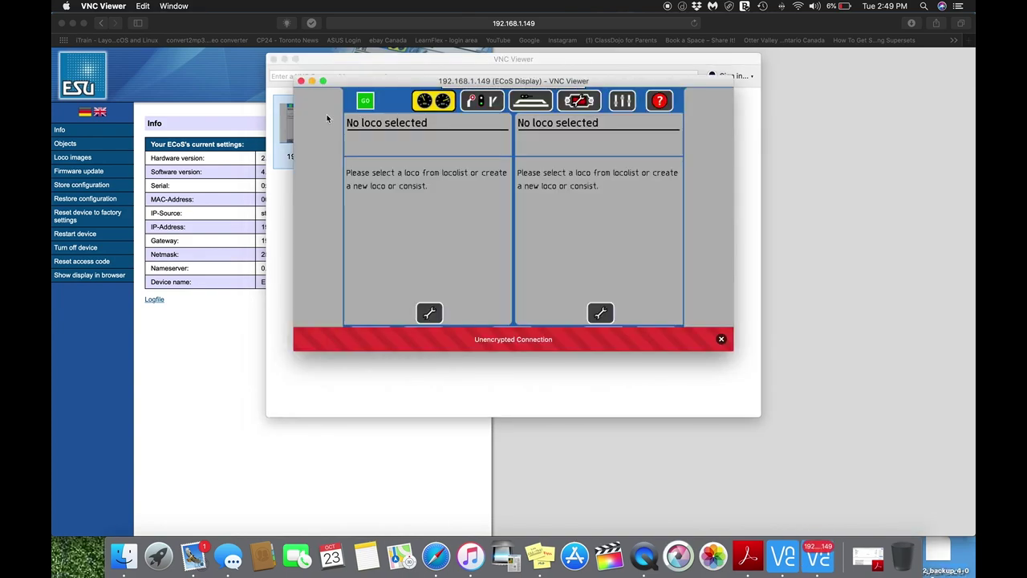
pyautogui.click(366, 100)
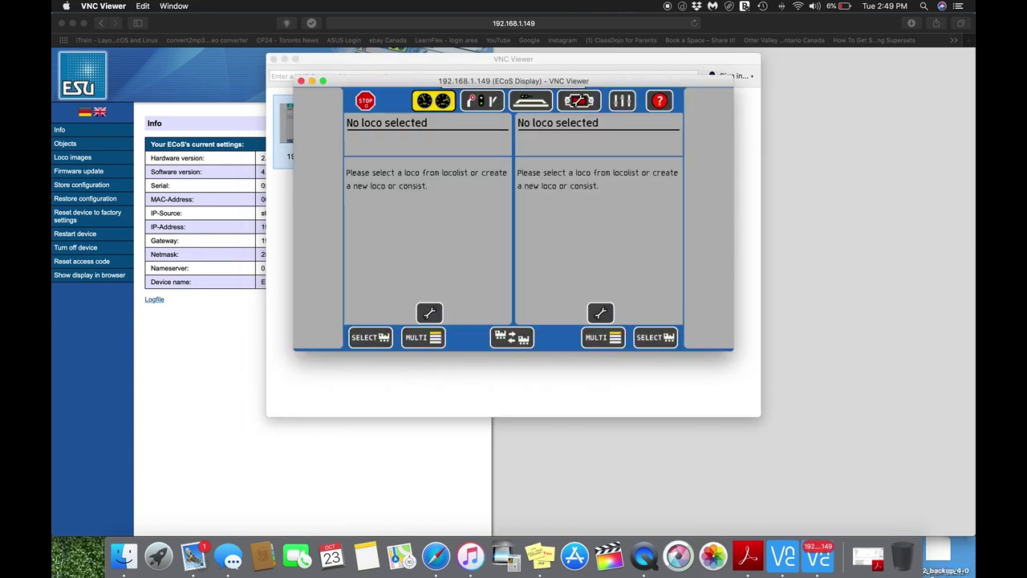
pyautogui.click(365, 100)
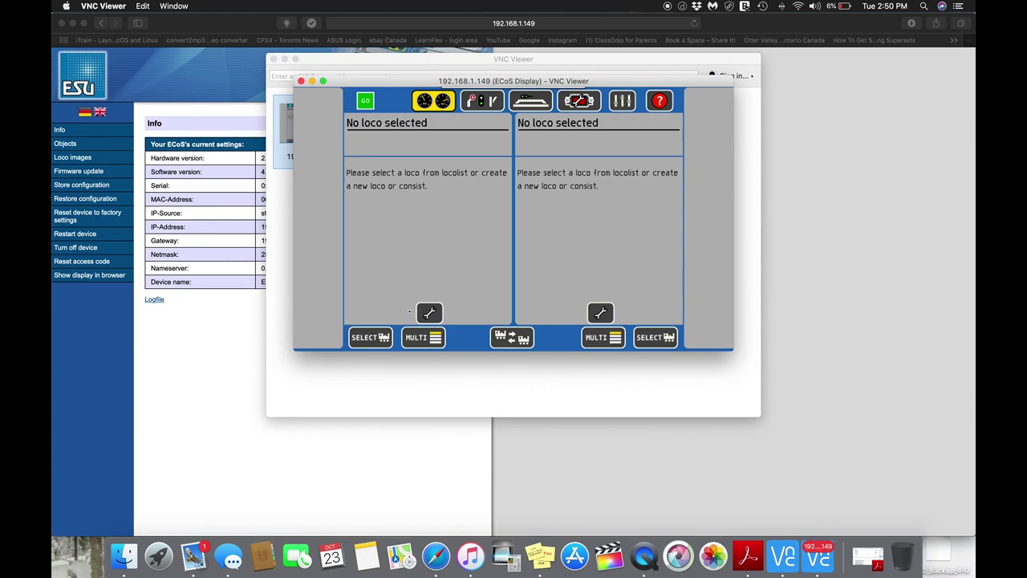
# Check the restored loco list, filter it to group 2, and assign N/W >610< to the left controller
pyautogui.click(370, 337)
pyautogui.click(610, 311)
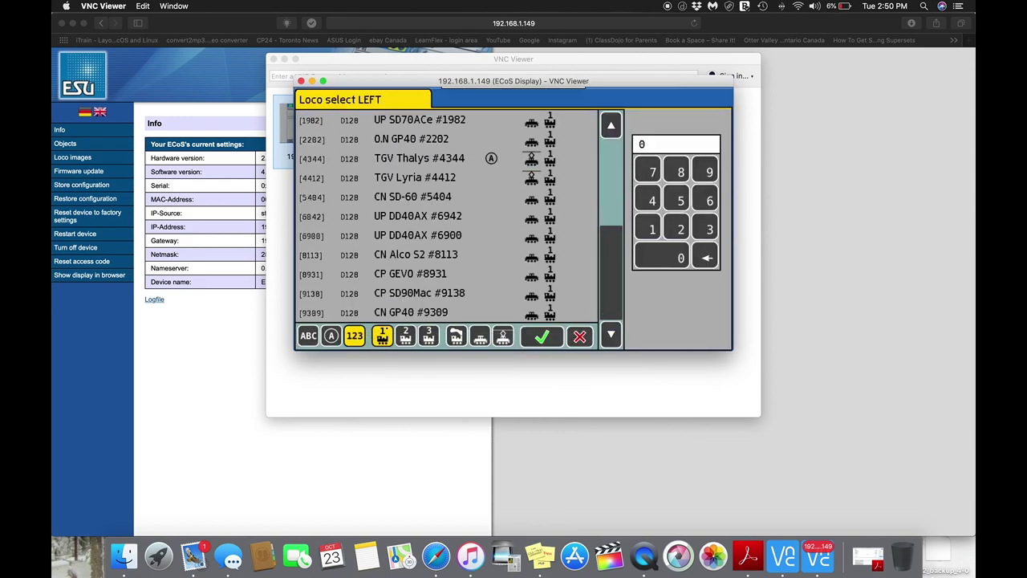
pyautogui.click(405, 336)
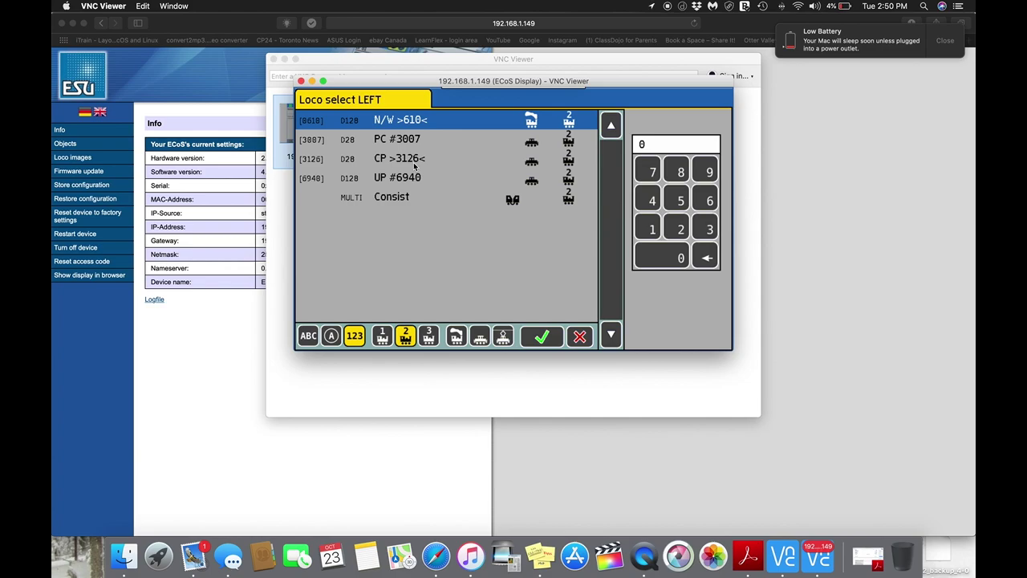
pyautogui.click(548, 343)
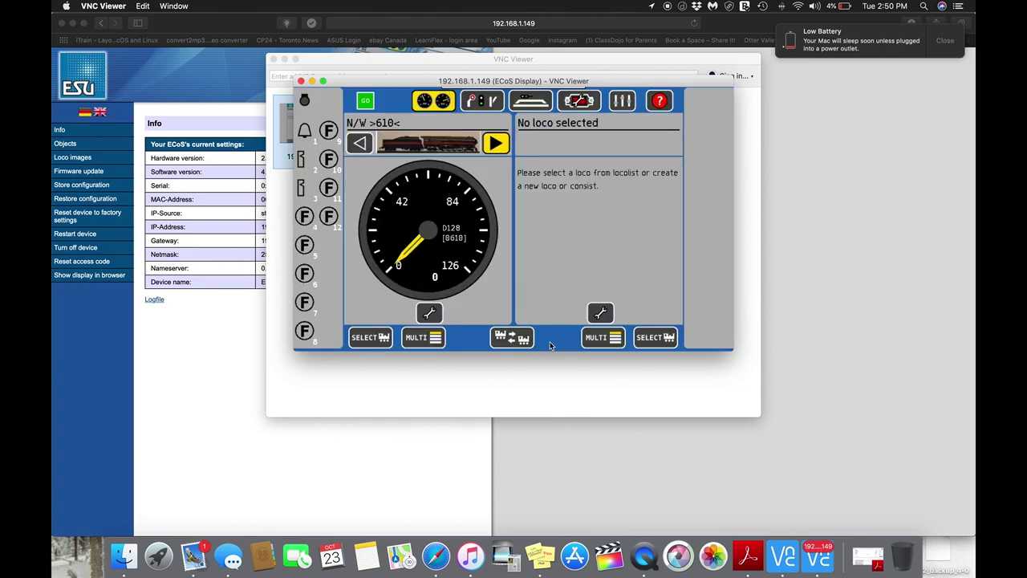
# Assign UP DD40AX #6900 to the left controller and toggle its sound function 8
pyautogui.click(429, 313)
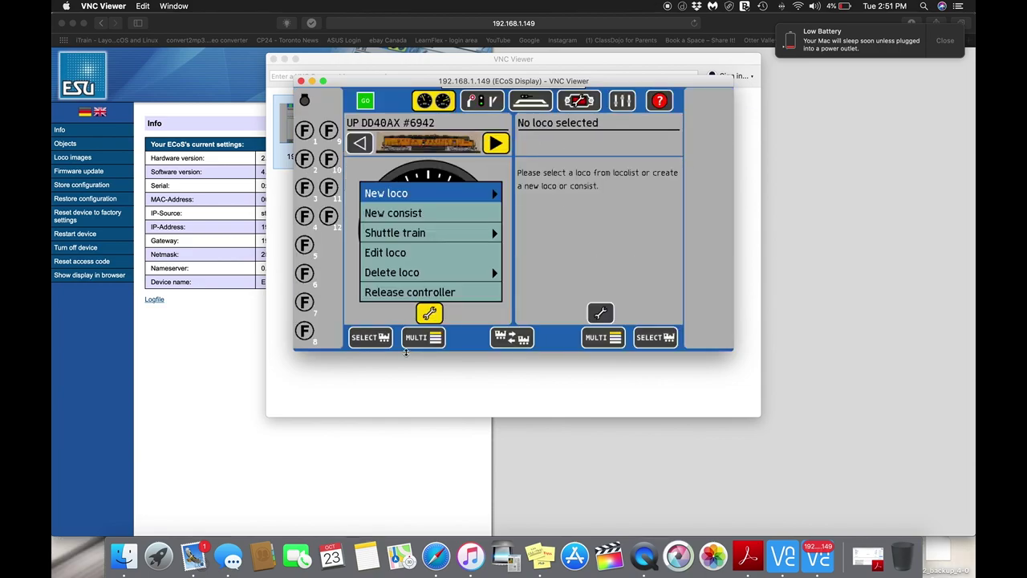
pyautogui.click(370, 337)
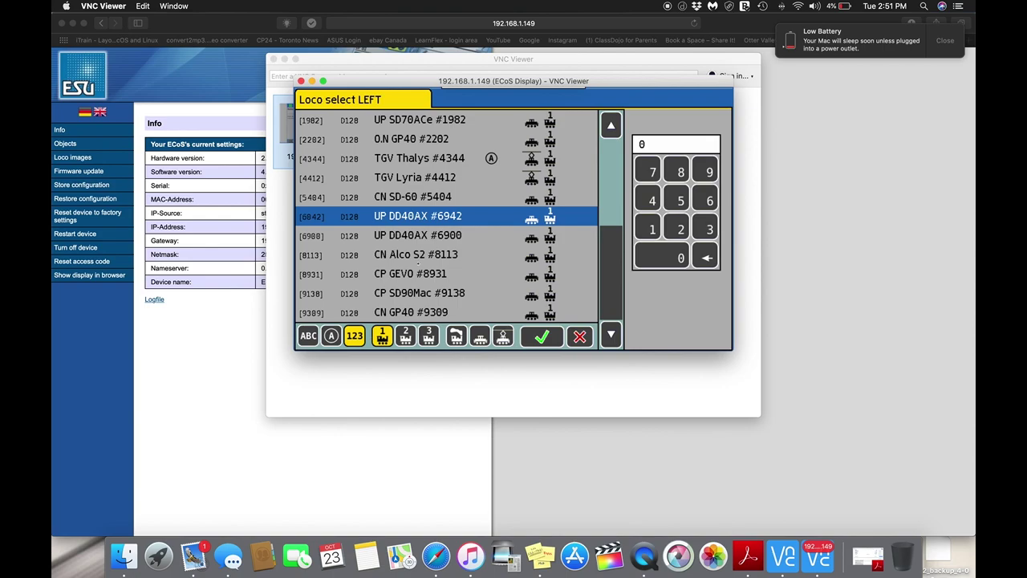
pyautogui.click(417, 235)
pyautogui.click(541, 337)
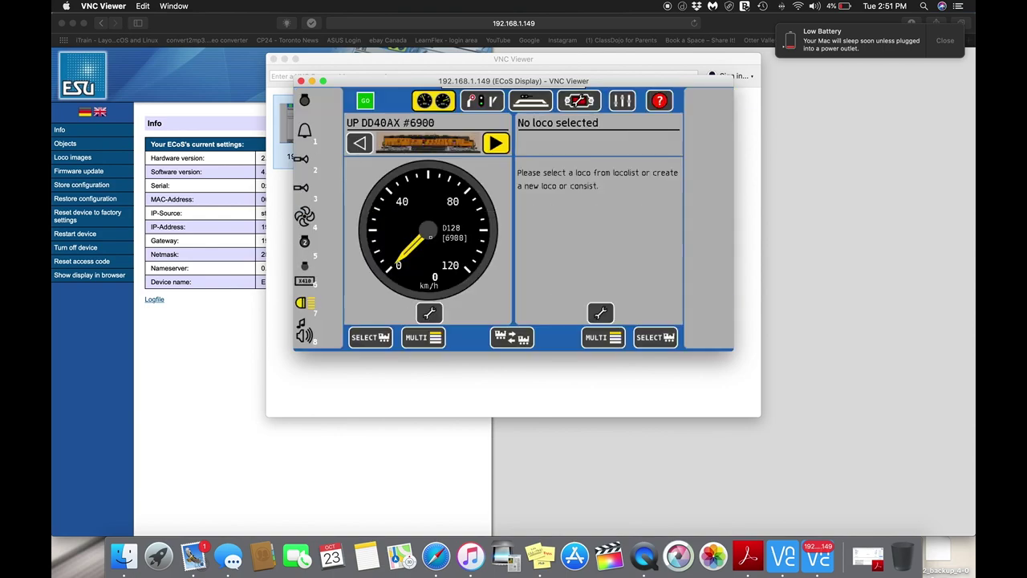
pyautogui.click(305, 331)
pyautogui.click(528, 108)
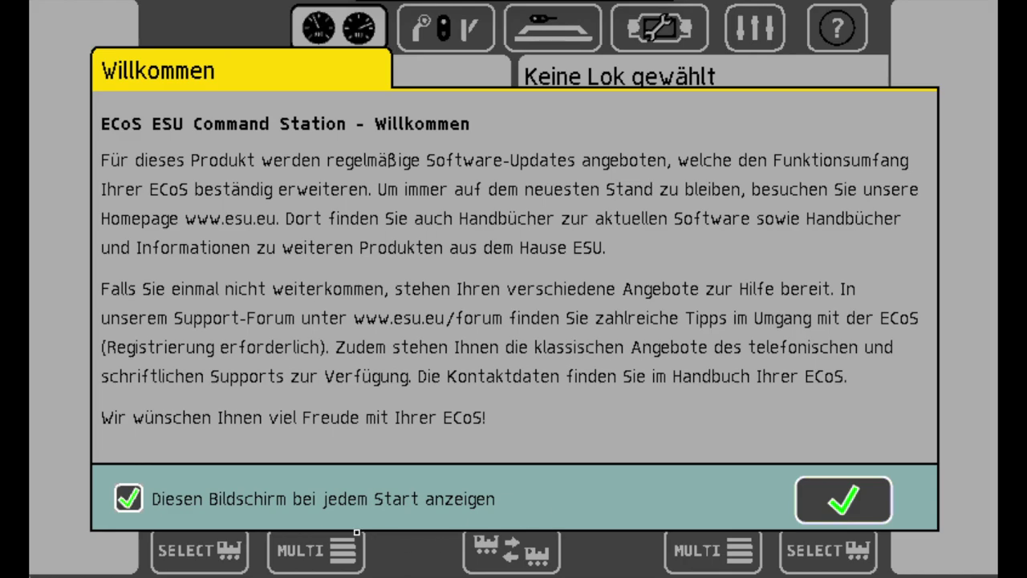
# Turn off showing the ECoS welcome screen at every start and close it
pyautogui.click(120, 499)
pyautogui.click(842, 499)
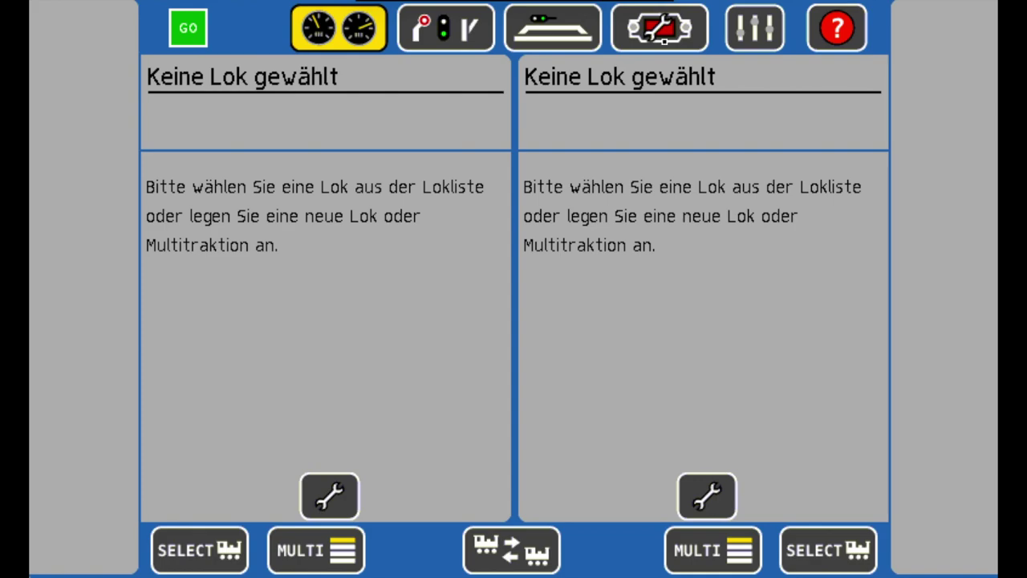
# Change the language to English in the ECoS general settings
pyautogui.click(660, 27)
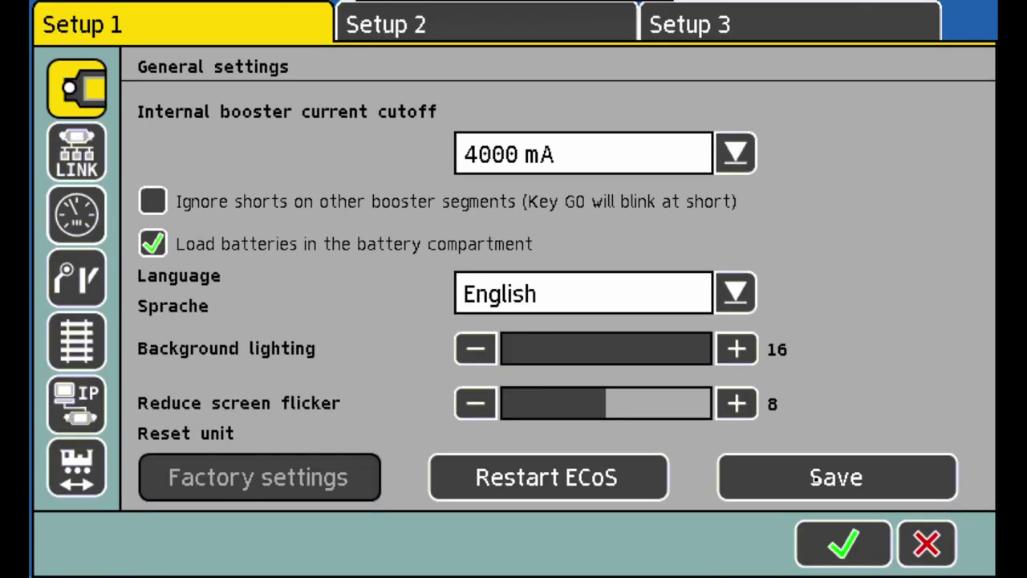